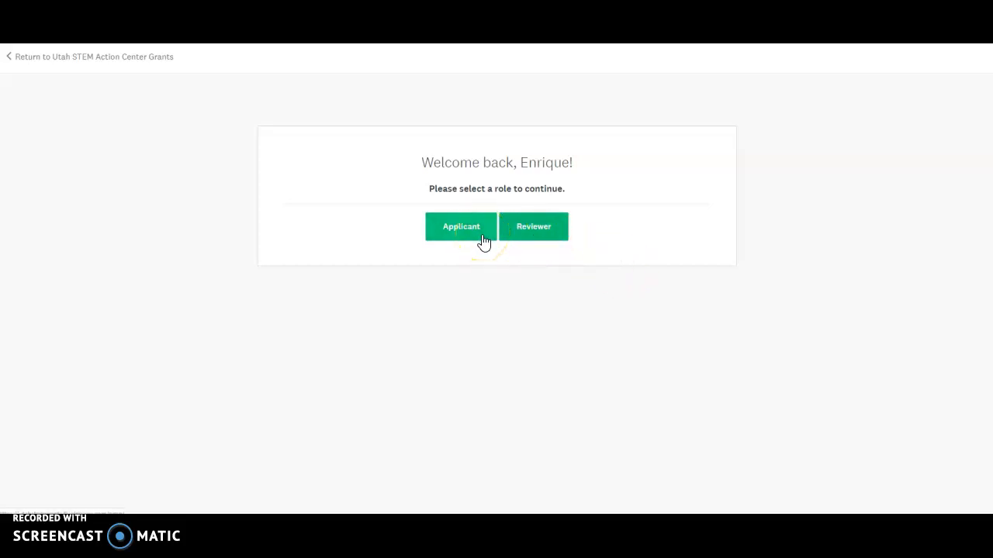
Step: Enter the grants site in the Reviewer role and check the account's role-switching options
click(541, 242)
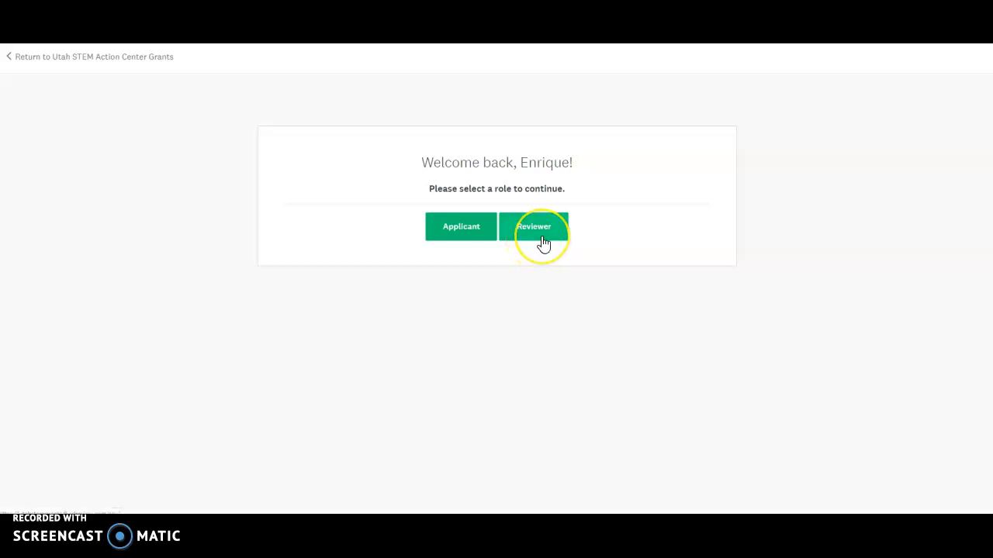
click(542, 244)
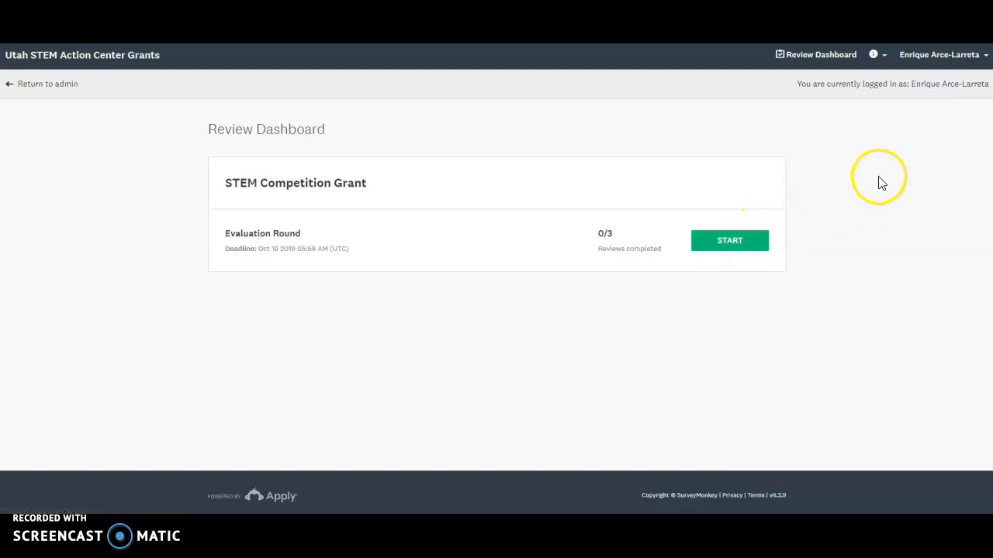
click(986, 57)
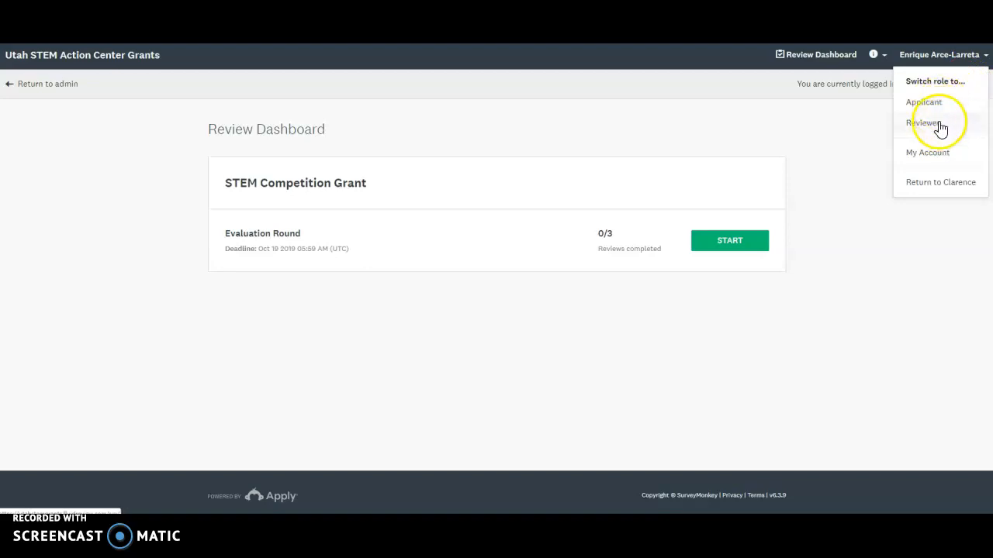
click(828, 234)
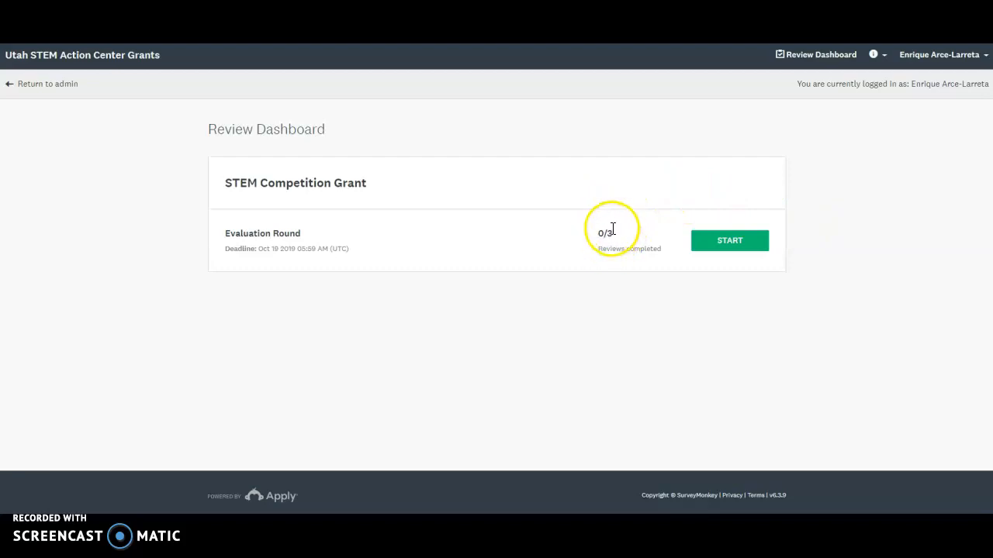
Step: Open the STEM Competition Grant's Evaluation Round and start reviewing the first application listed
click(731, 249)
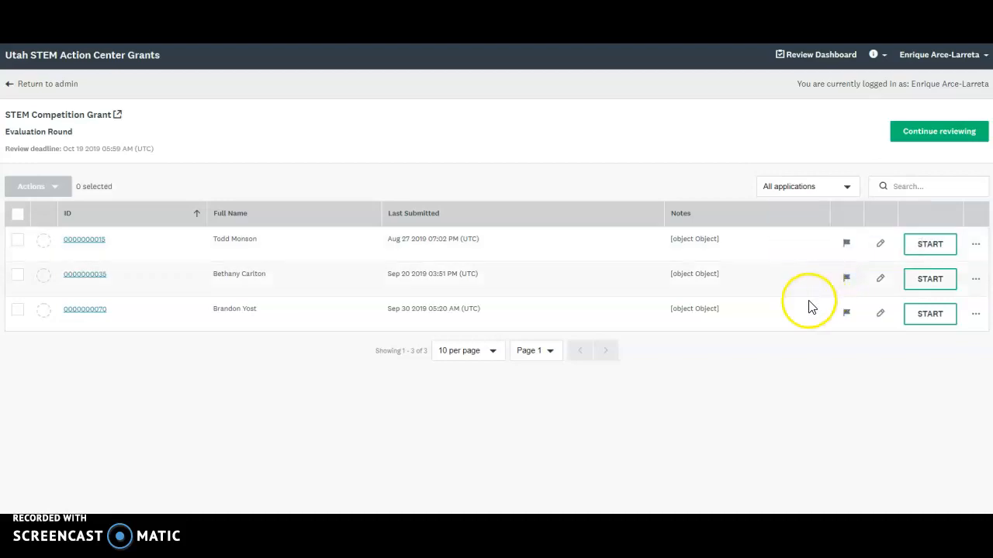
click(930, 255)
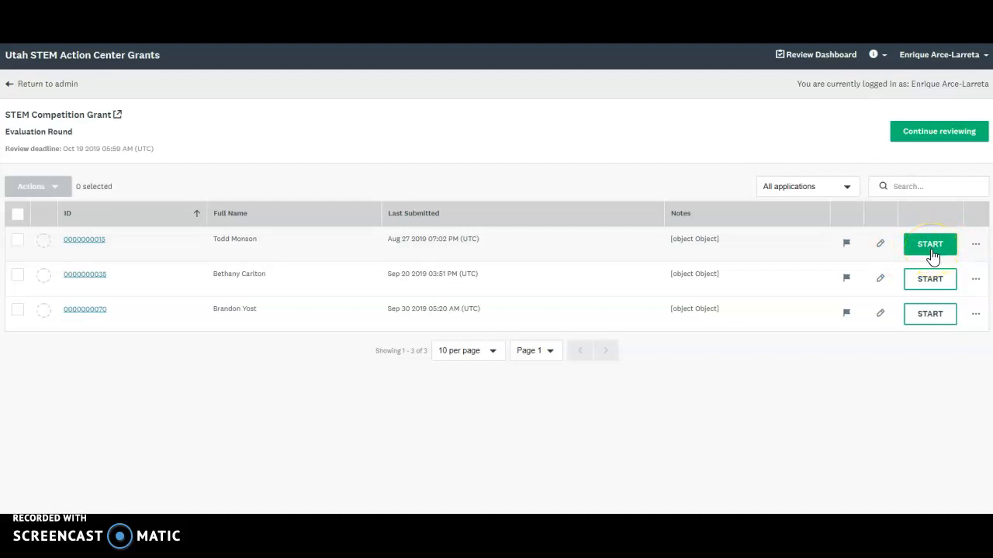
click(932, 256)
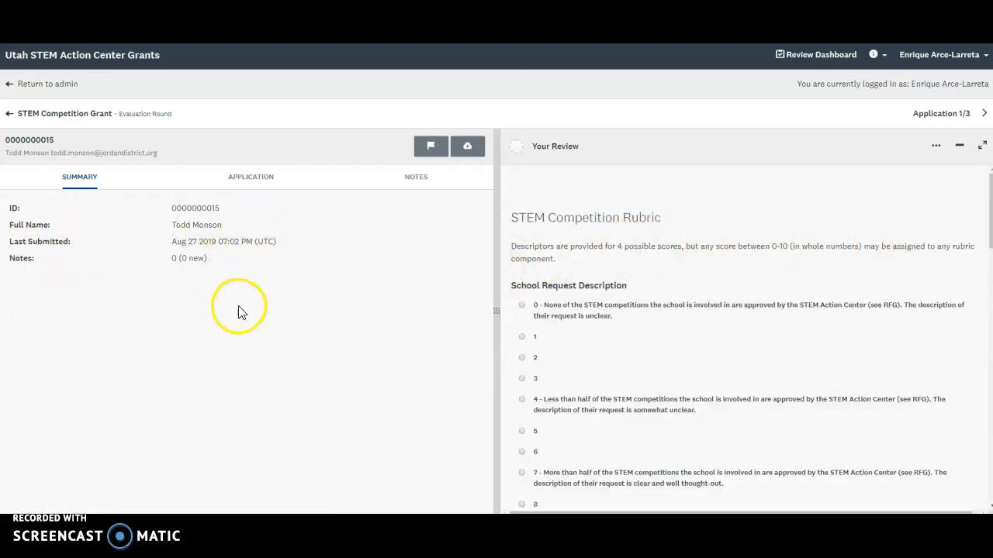
Step: Read the submitted application from the eligibility questions through the school overview to the anticipated budget
click(250, 181)
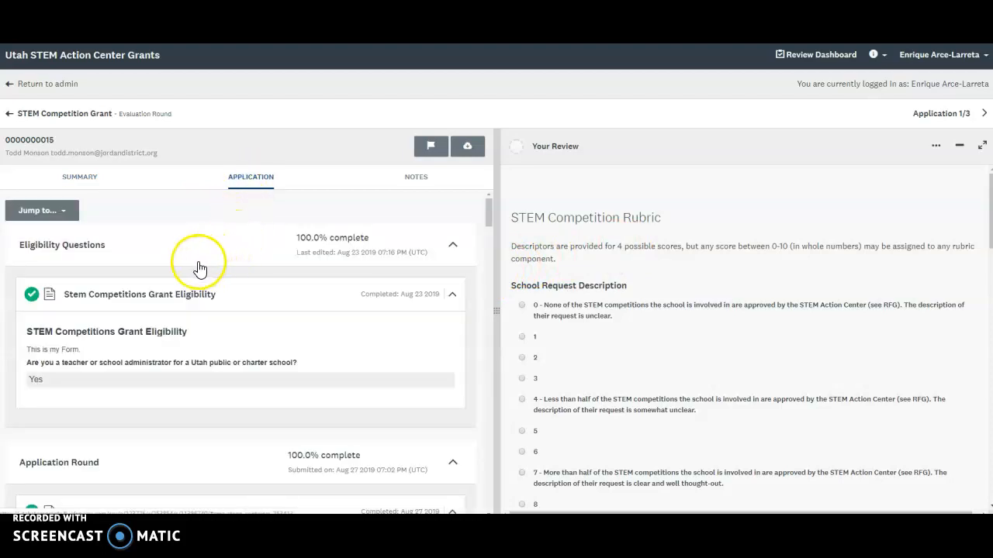
scroll(253, 288, down, 2)
scroll(253, 293, up, 1)
scroll(252, 293, down, 3)
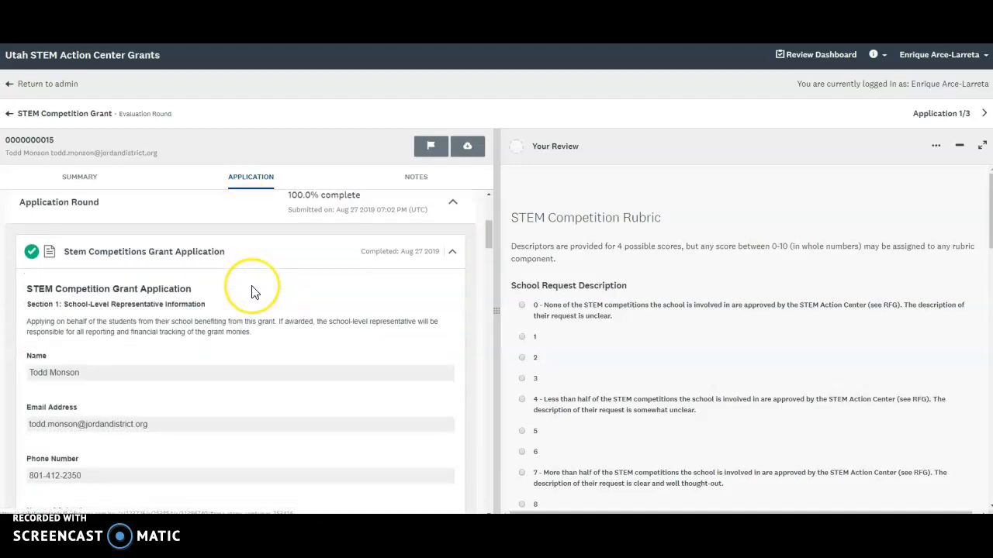
scroll(252, 293, down, 1)
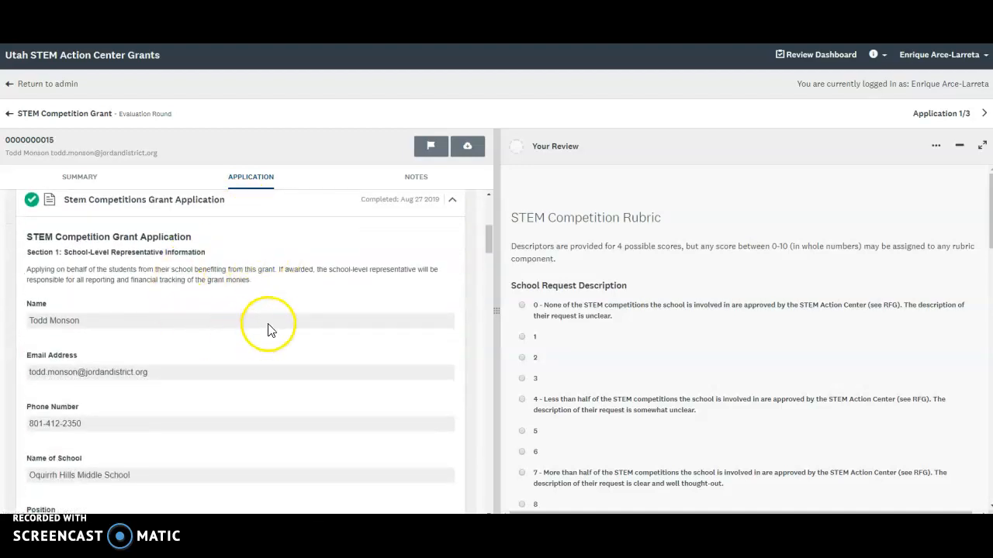
scroll(266, 316, down, 2)
scroll(266, 316, down, 5)
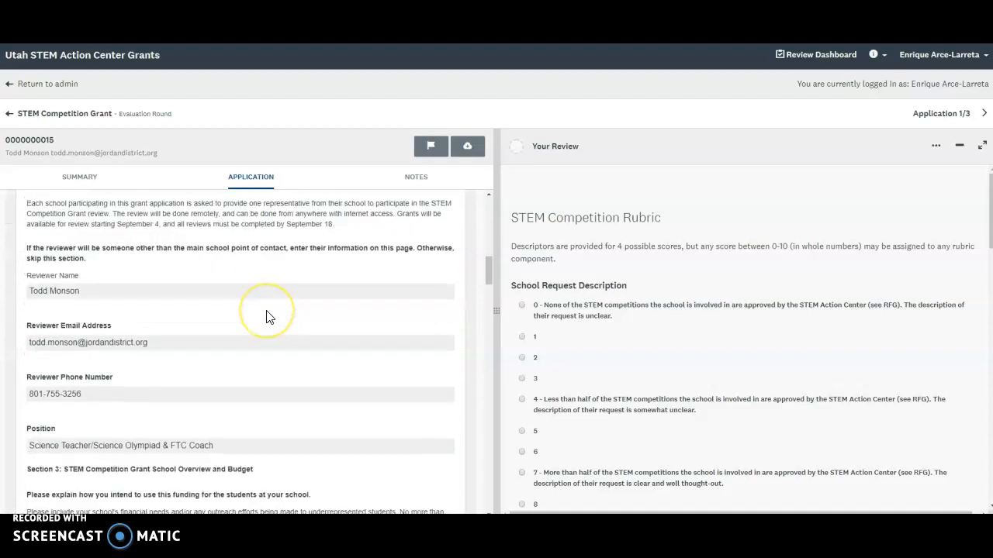
scroll(266, 315, down, 1)
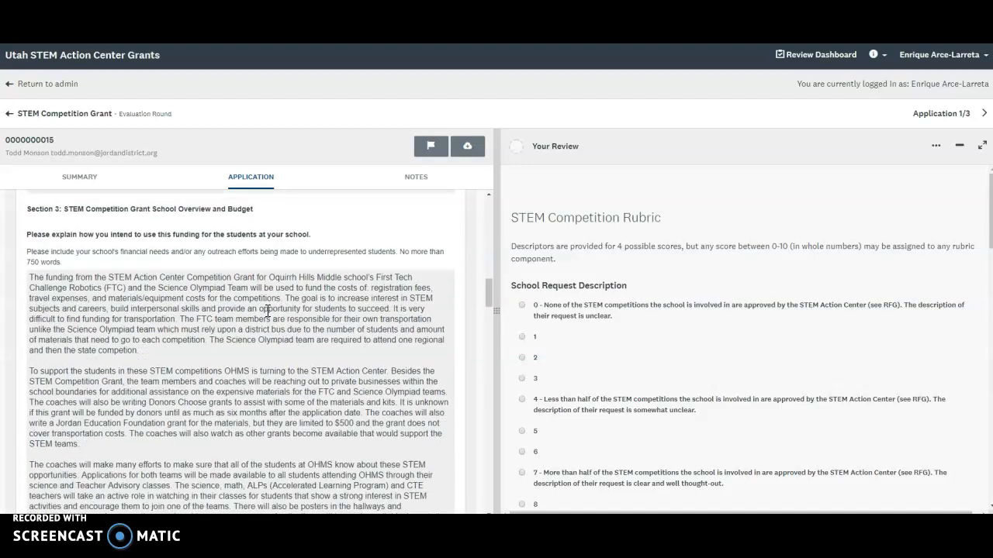
scroll(267, 311, down, 5)
scroll(268, 311, down, 9)
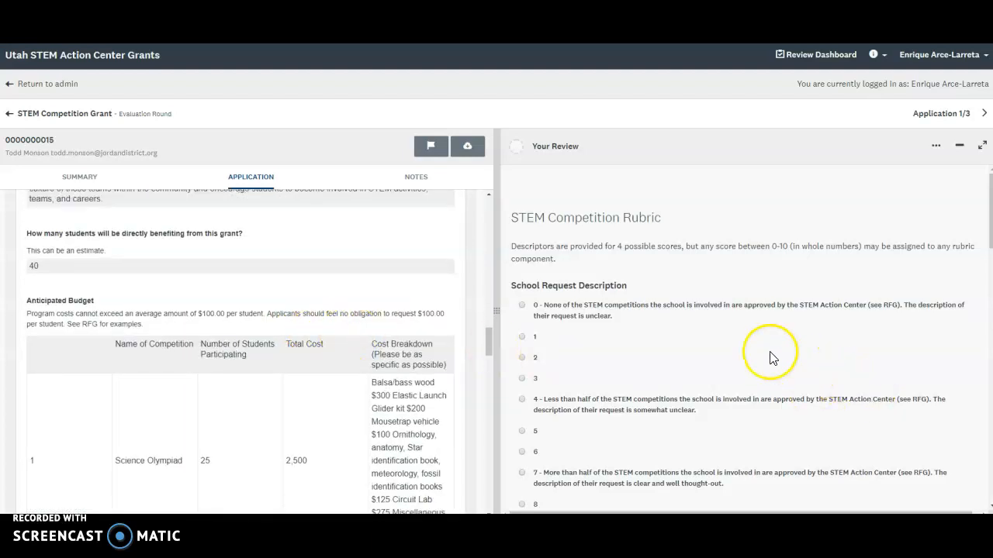
Step: Examine the School Request Description scoring criteria from 0 to 10 in the STEM Competition Rubric
scroll(619, 283, down, 1)
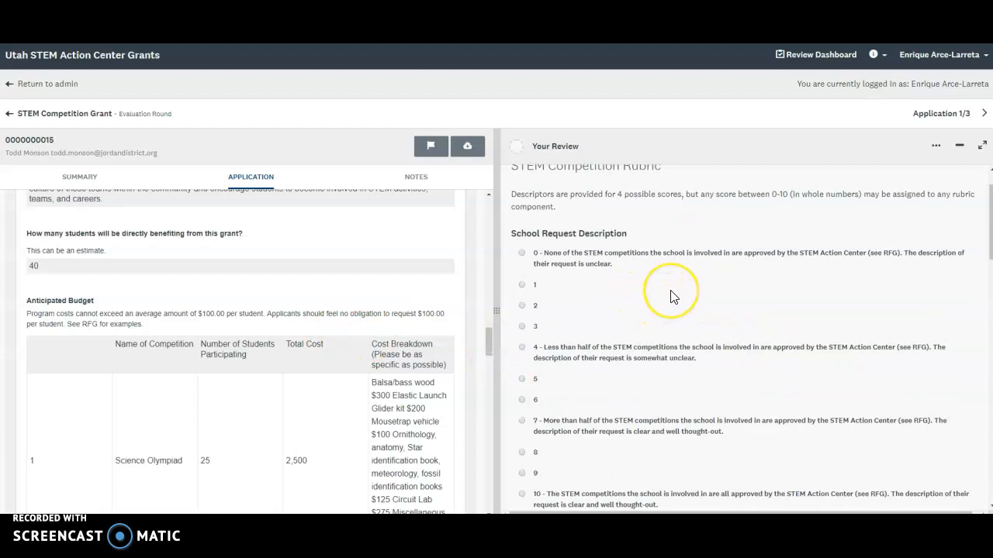
scroll(672, 298, down, 2)
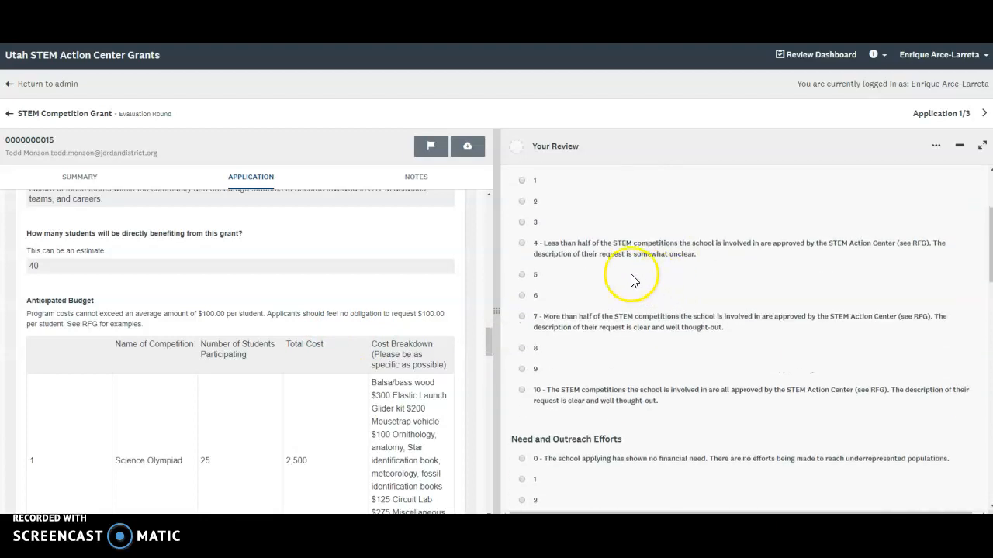
scroll(553, 249, up, 1)
scroll(553, 249, up, 1)
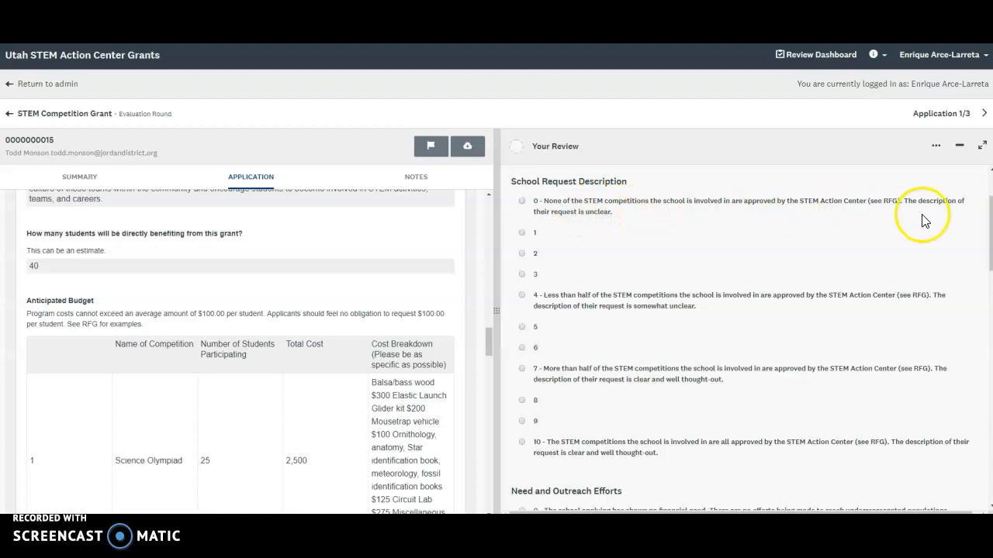
scroll(727, 314, down, 1)
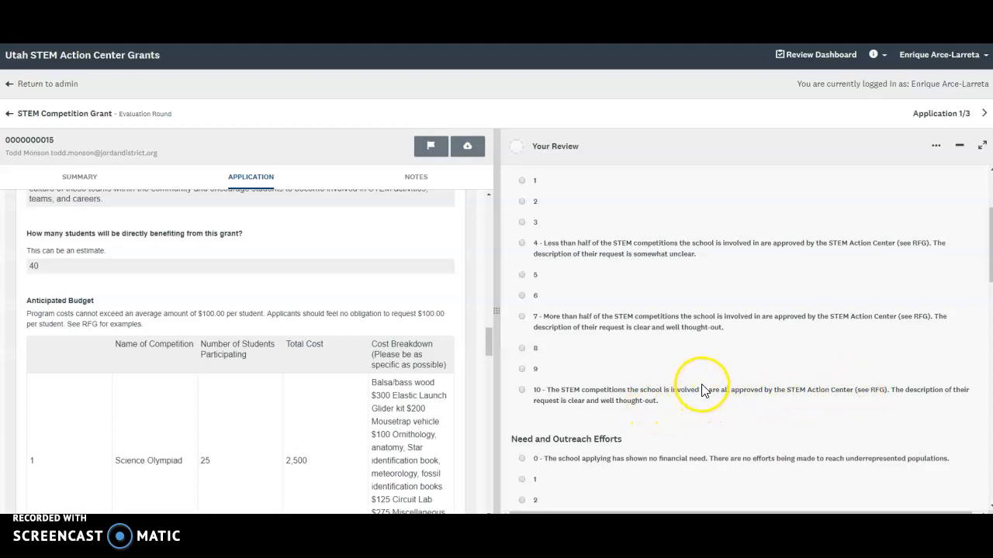
scroll(702, 390, up, 2)
scroll(741, 399, down, 1)
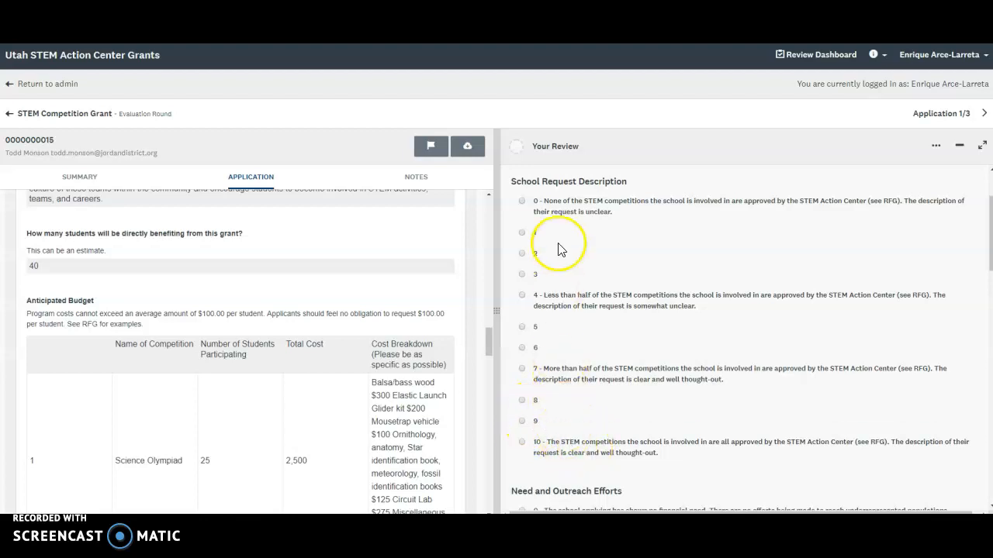
Step: Examine the rubric's Need and Outreach Efforts, Budget and Sustainability scoring criteria and the additional comments area
scroll(717, 416, down, 5)
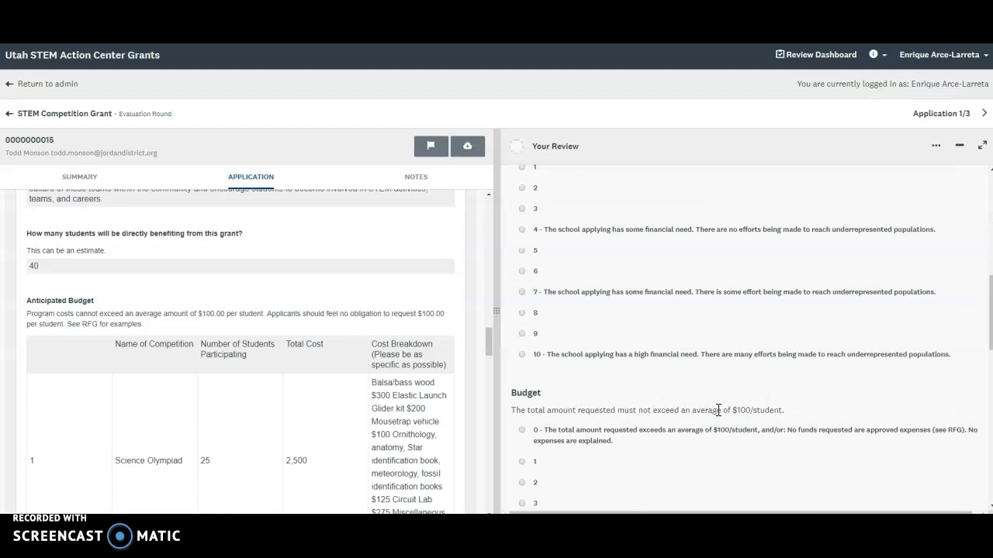
scroll(718, 411, up, 1)
scroll(717, 416, down, 6)
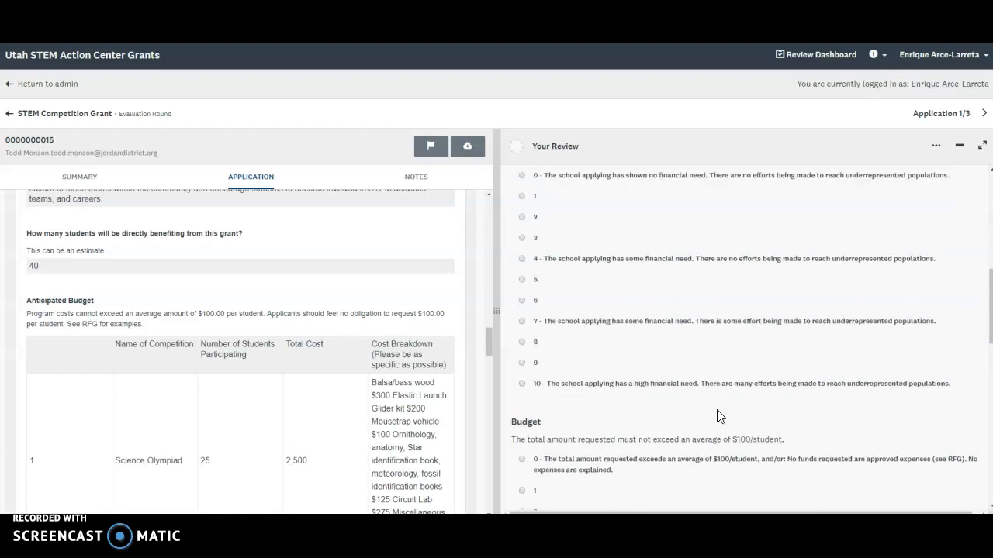
scroll(734, 409, down, 5)
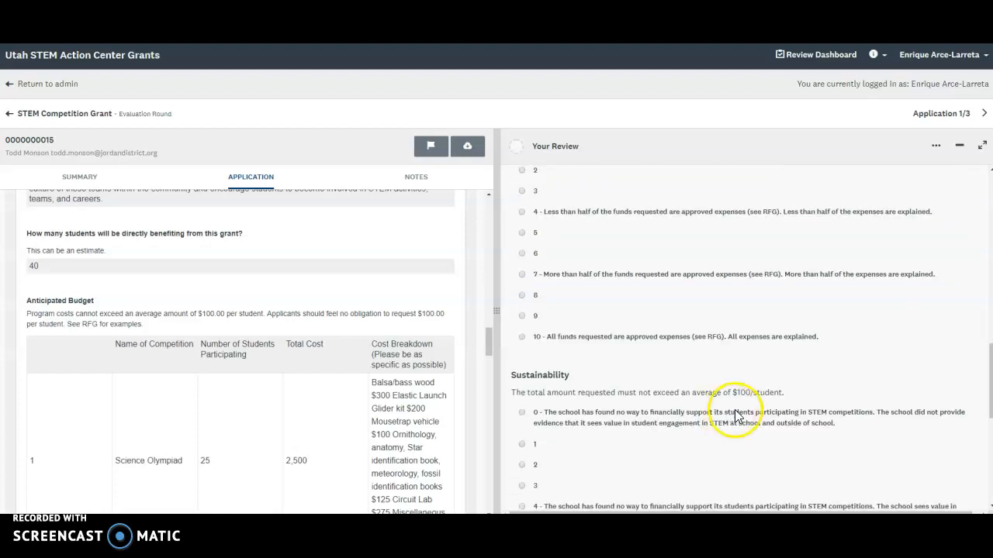
scroll(737, 410, down, 1)
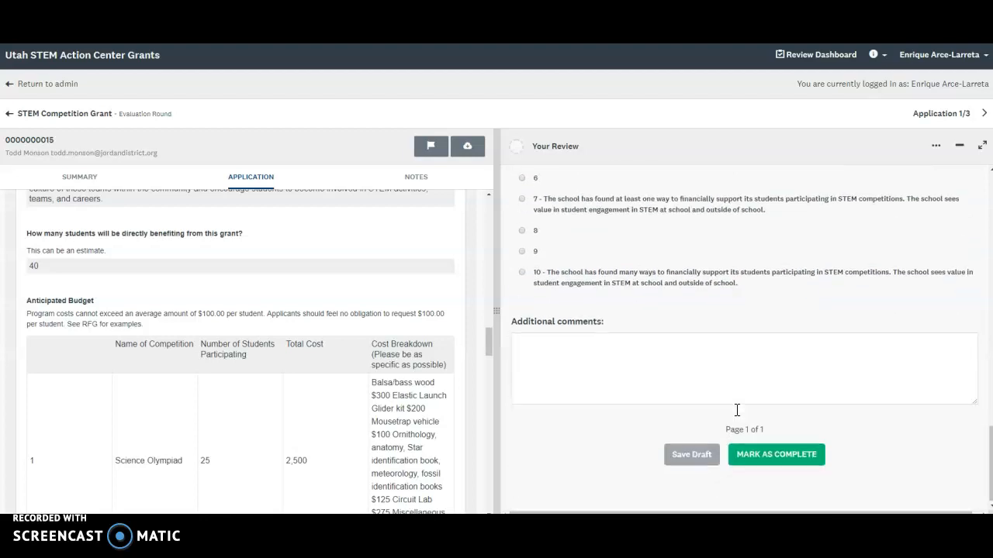
scroll(736, 412, up, 5)
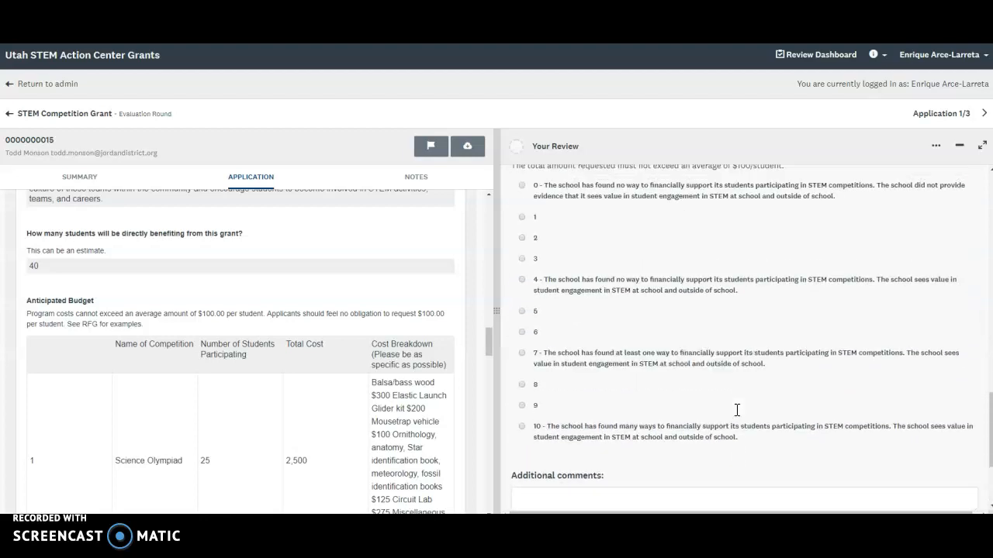
scroll(735, 411, down, 2)
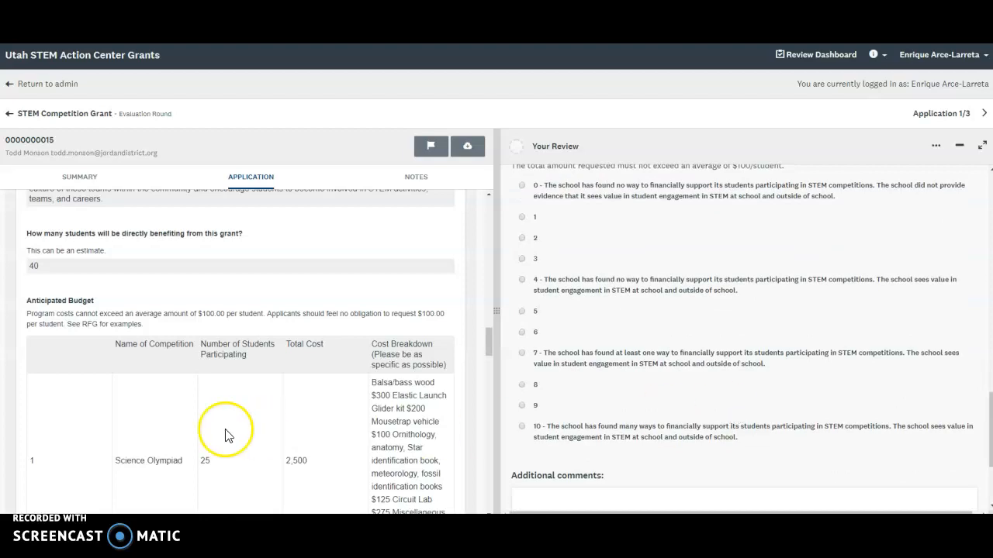
scroll(638, 359, up, 2)
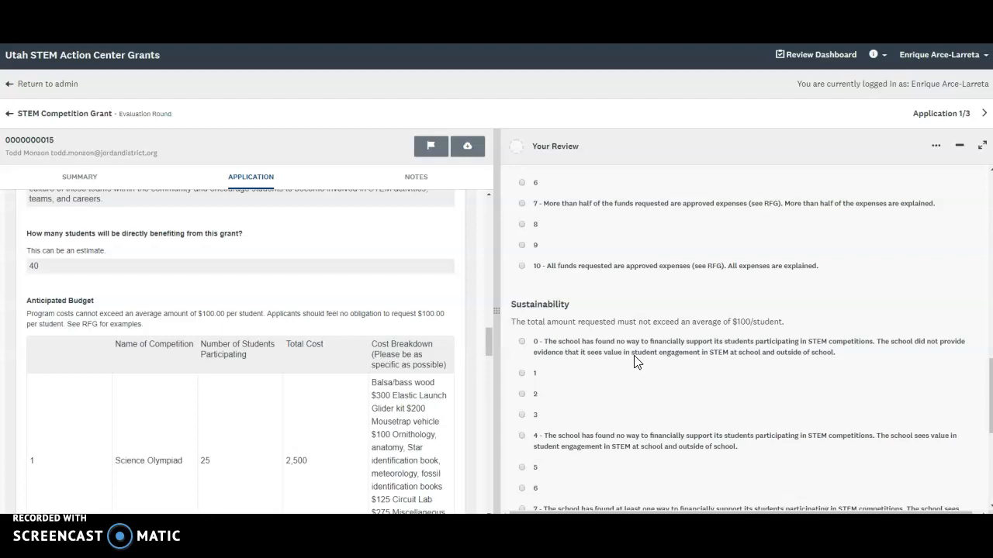
Step: Compare the application's Section 4 sustainability answers with the rubric's Sustainability criteria, and view the end of the review form
scroll(276, 381, down, 5)
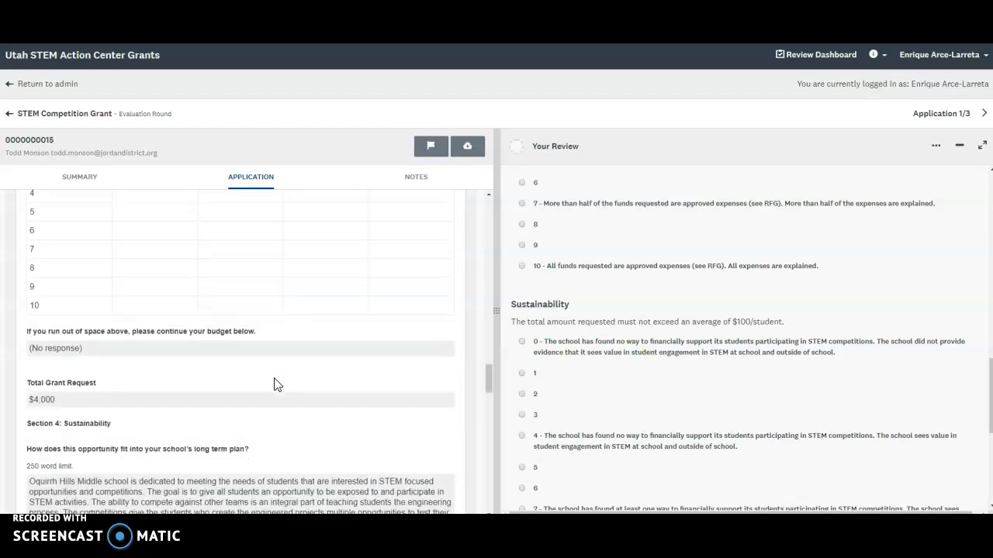
scroll(275, 382, down, 6)
click(648, 386)
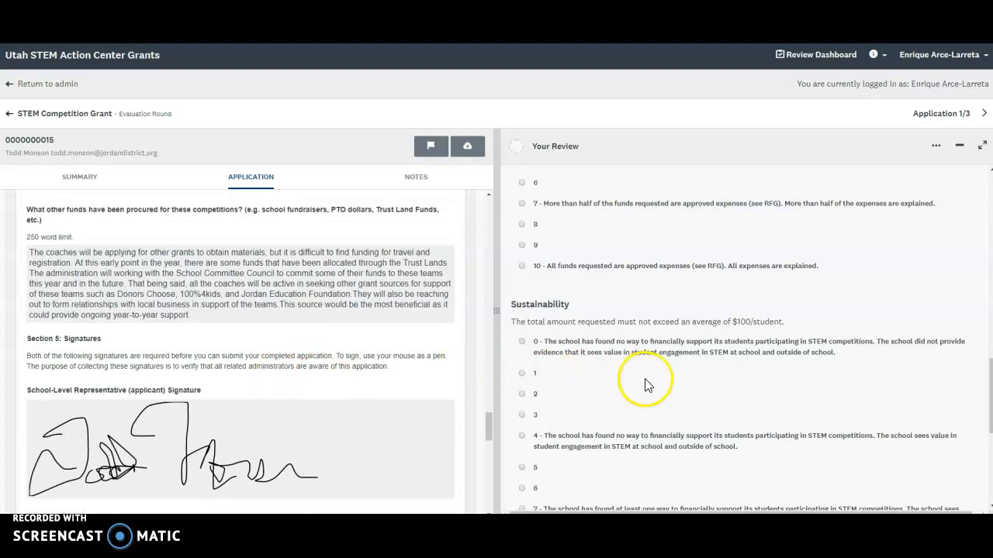
scroll(459, 410, up, 2)
scroll(587, 399, up, 1)
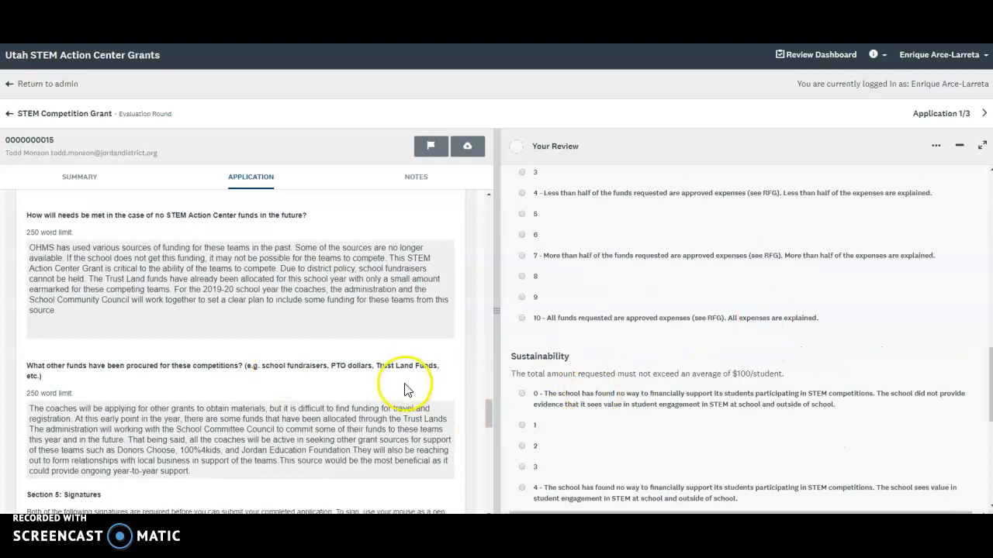
scroll(713, 395, down, 3)
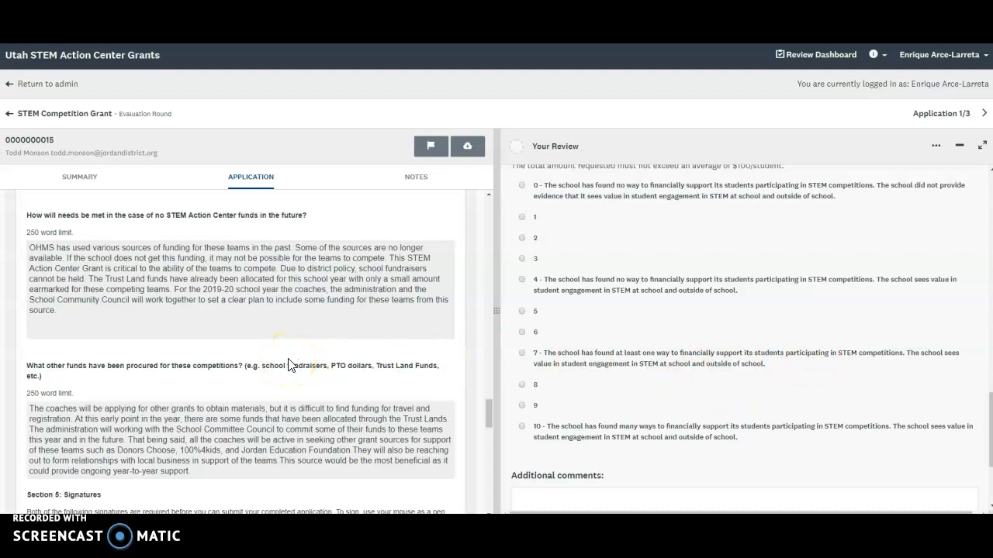
scroll(640, 364, down, 2)
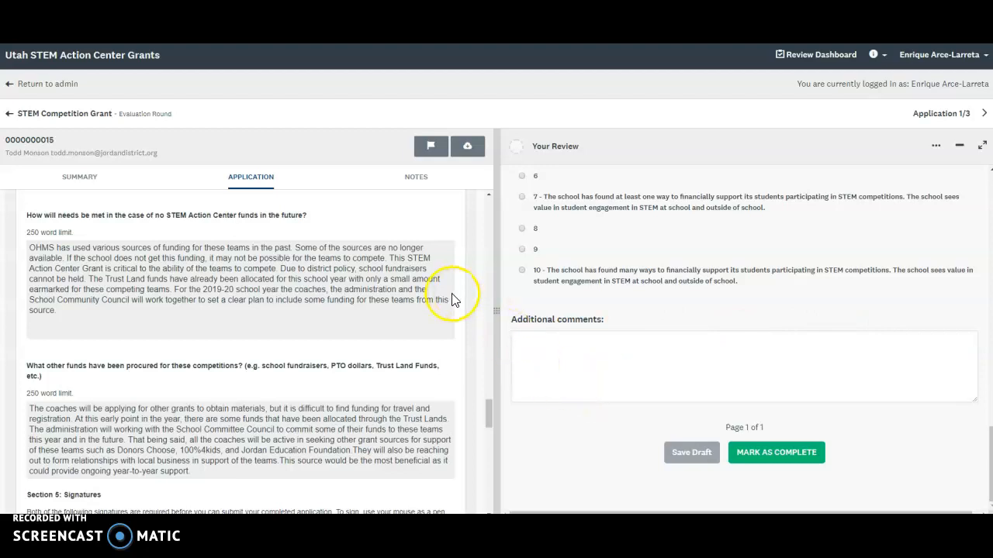
Step: Check the notes kept on this application, and return to the submitted application content
click(416, 183)
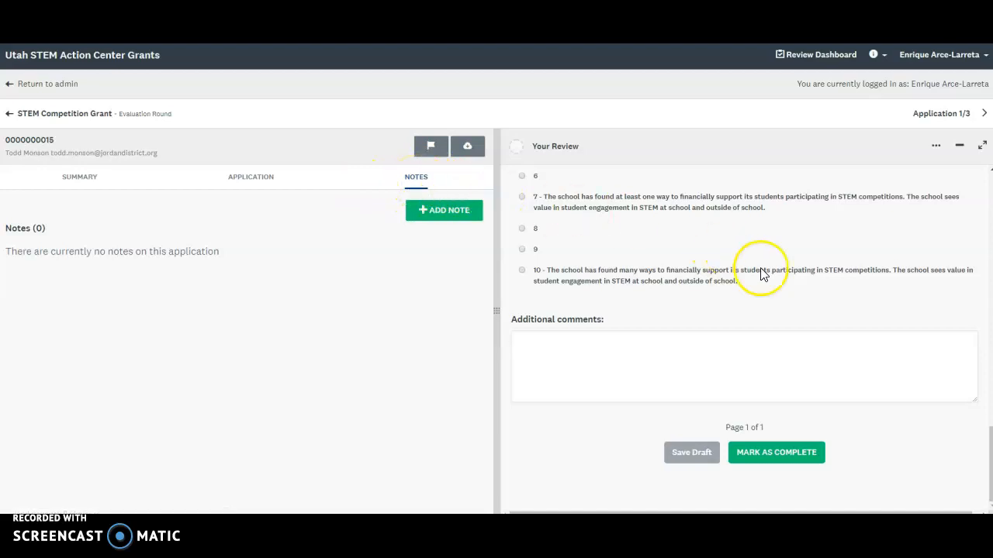
click(250, 182)
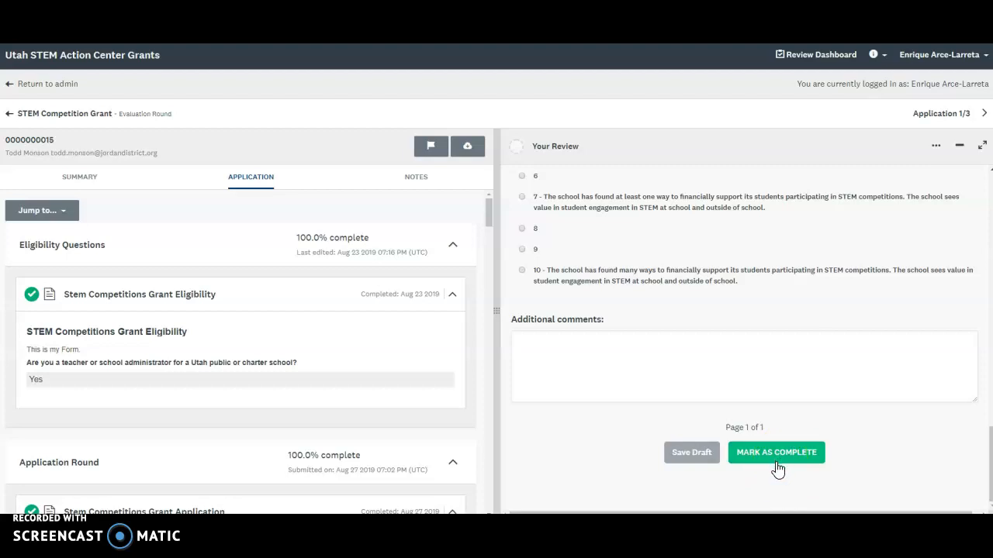
click(795, 476)
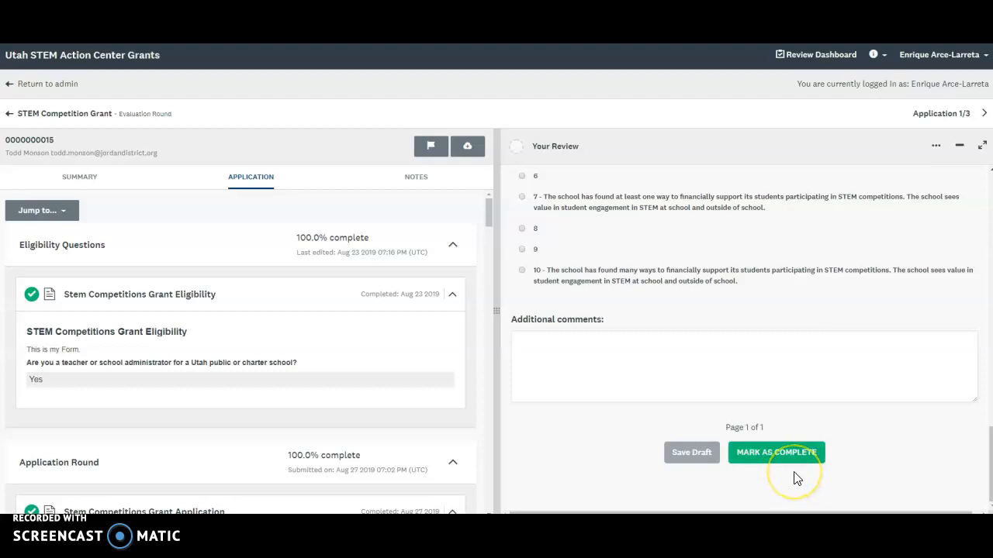